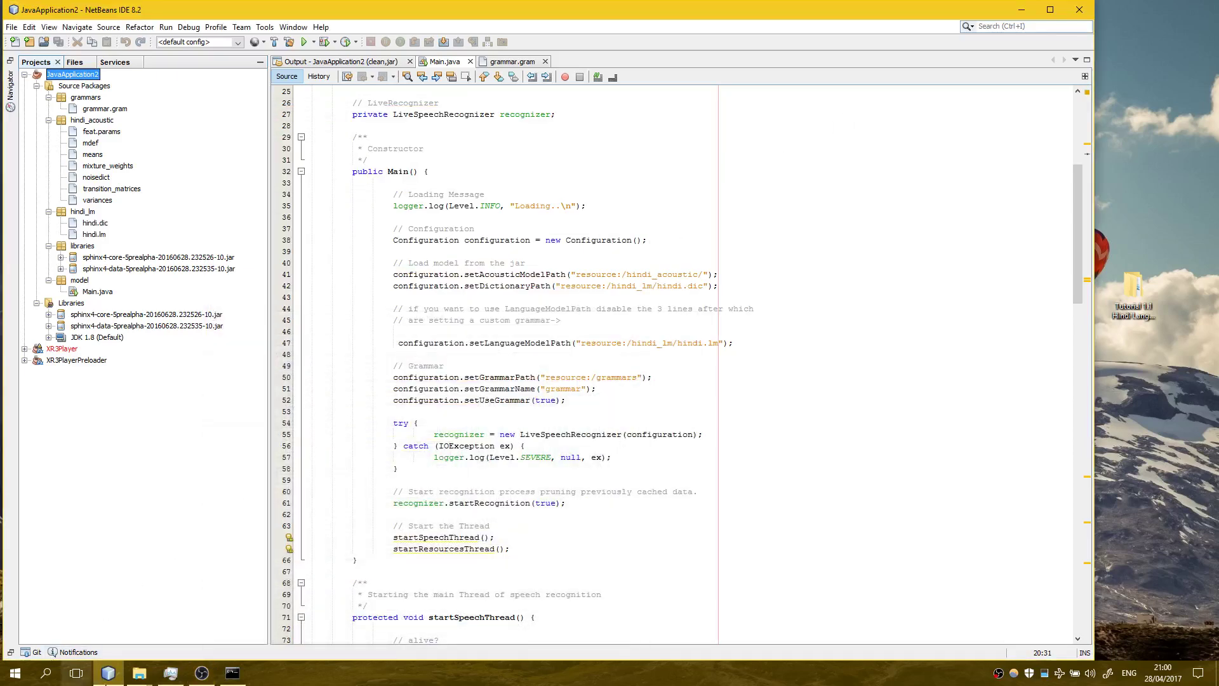
Open JavaApplication2.jar in 7-Zip and view its libraries folder with two sphinx4 jars
click(139, 673)
click(341, 619)
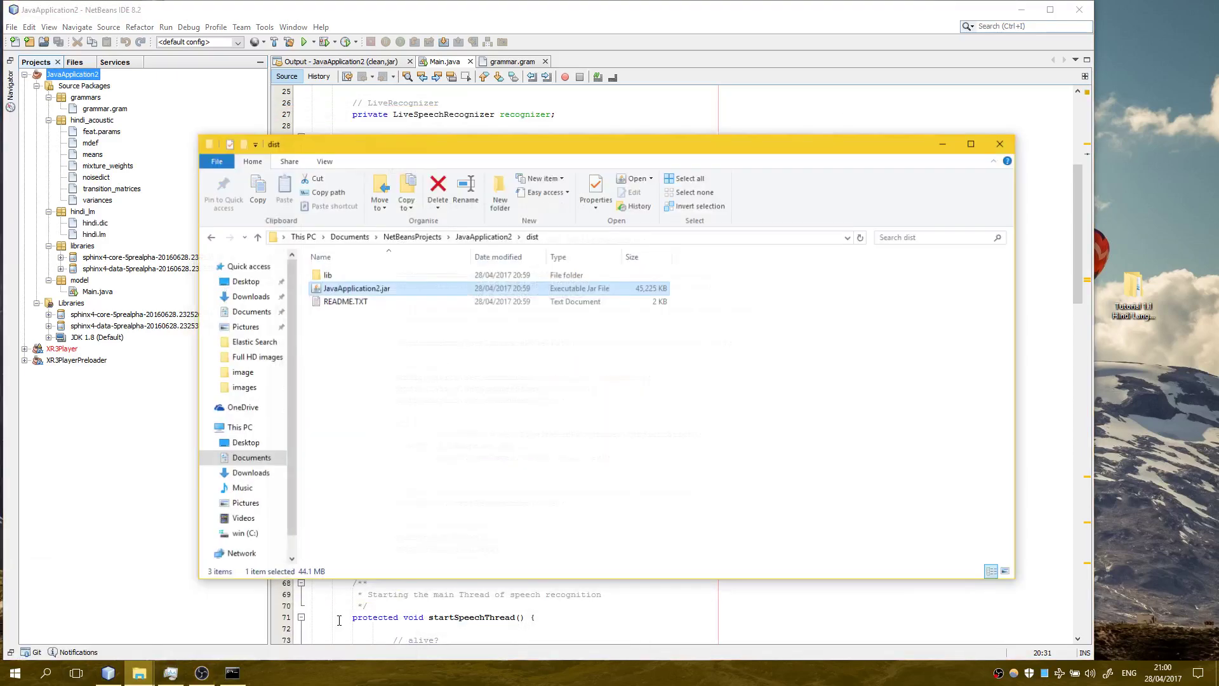
right_click(376, 286)
mouse_move(420, 318)
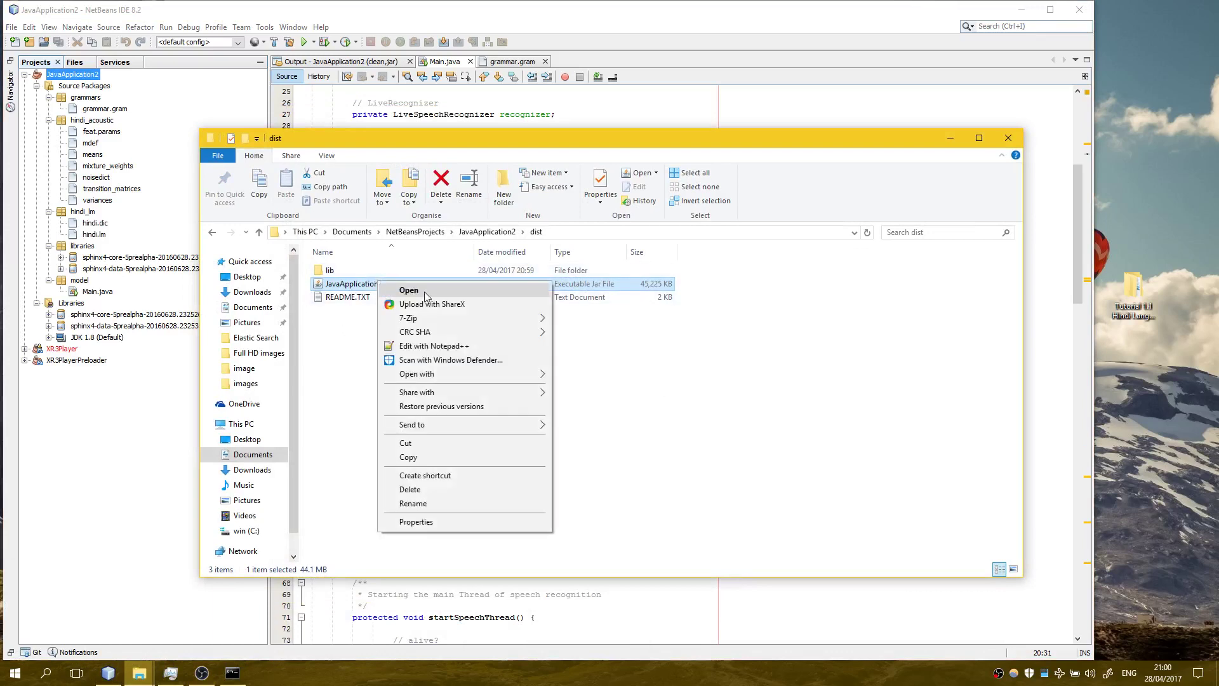
click(593, 320)
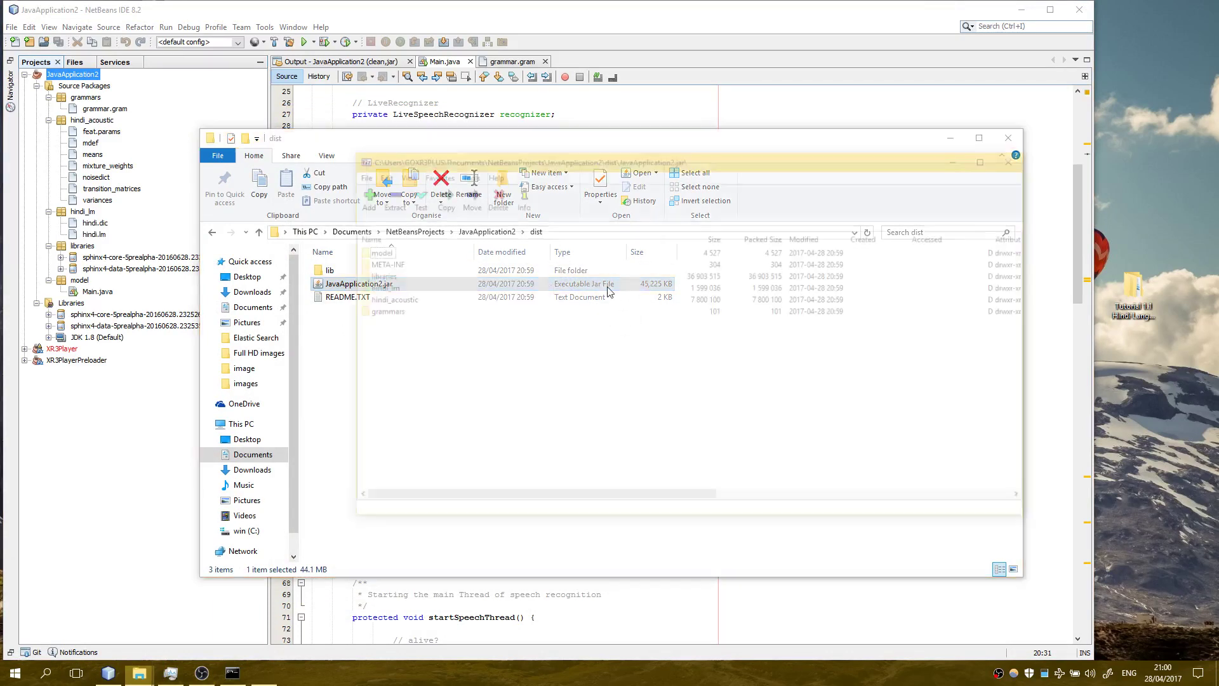
double_click(374, 275)
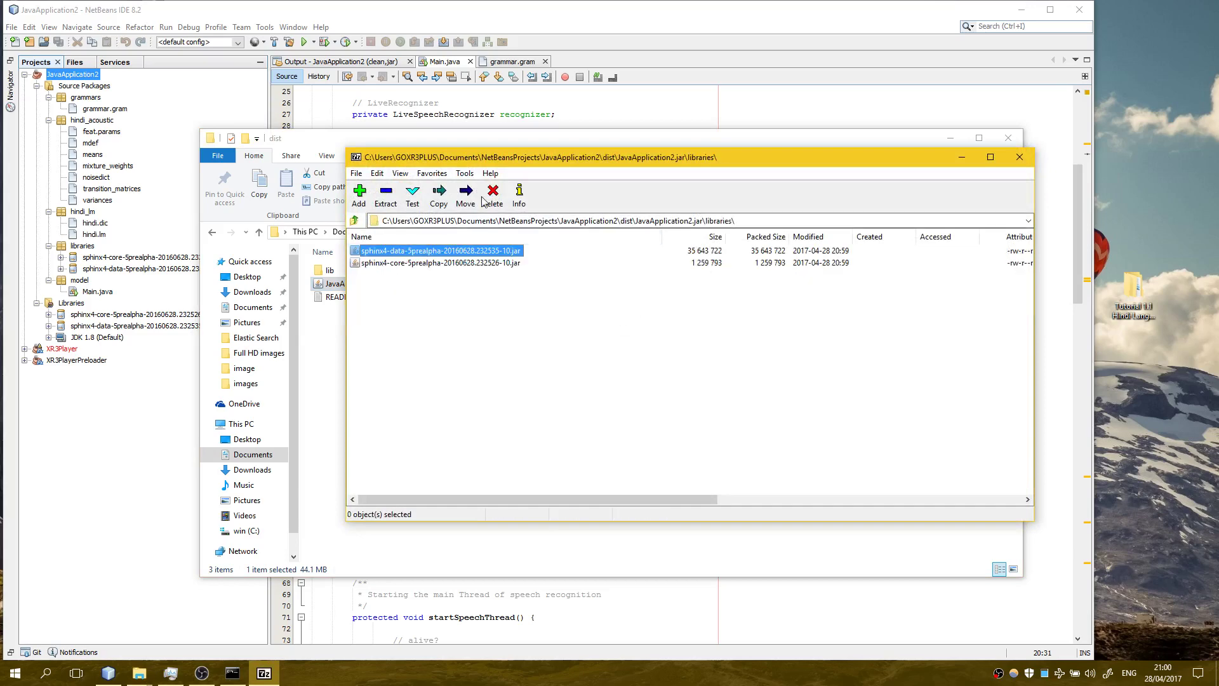
drag(530, 164, 695, 172)
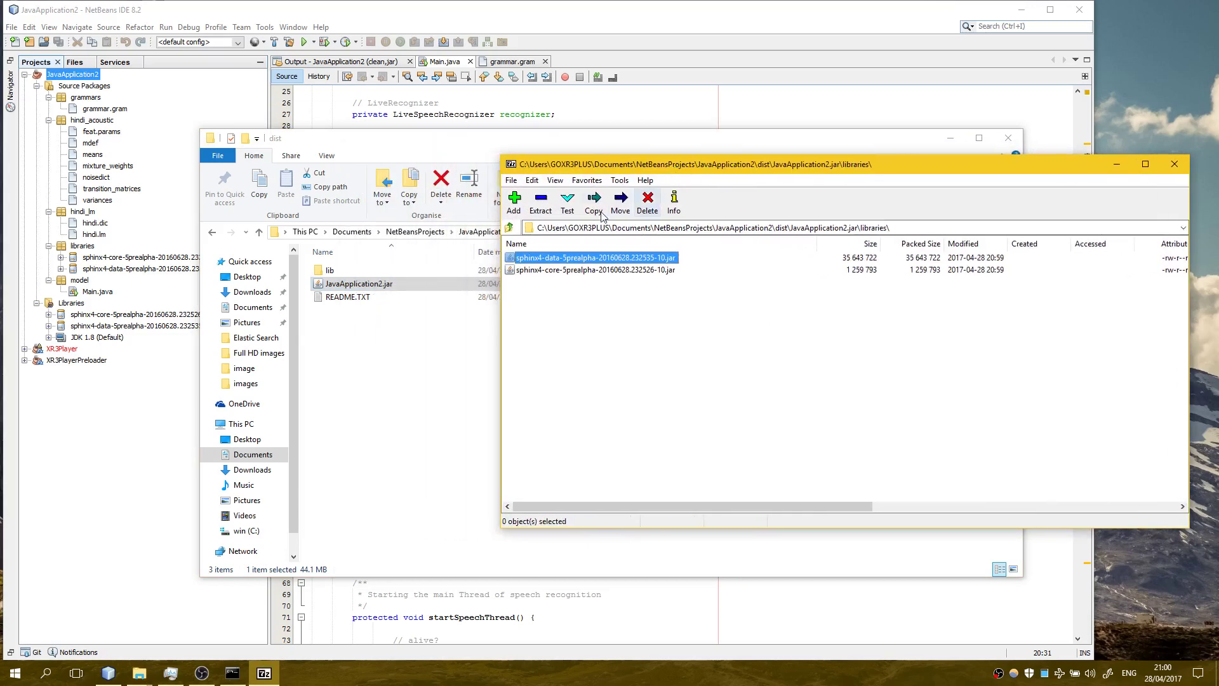
Check that dist's lib folder holds the same two sphinx4 jars, then return to dist
click(336, 271)
double_click(337, 272)
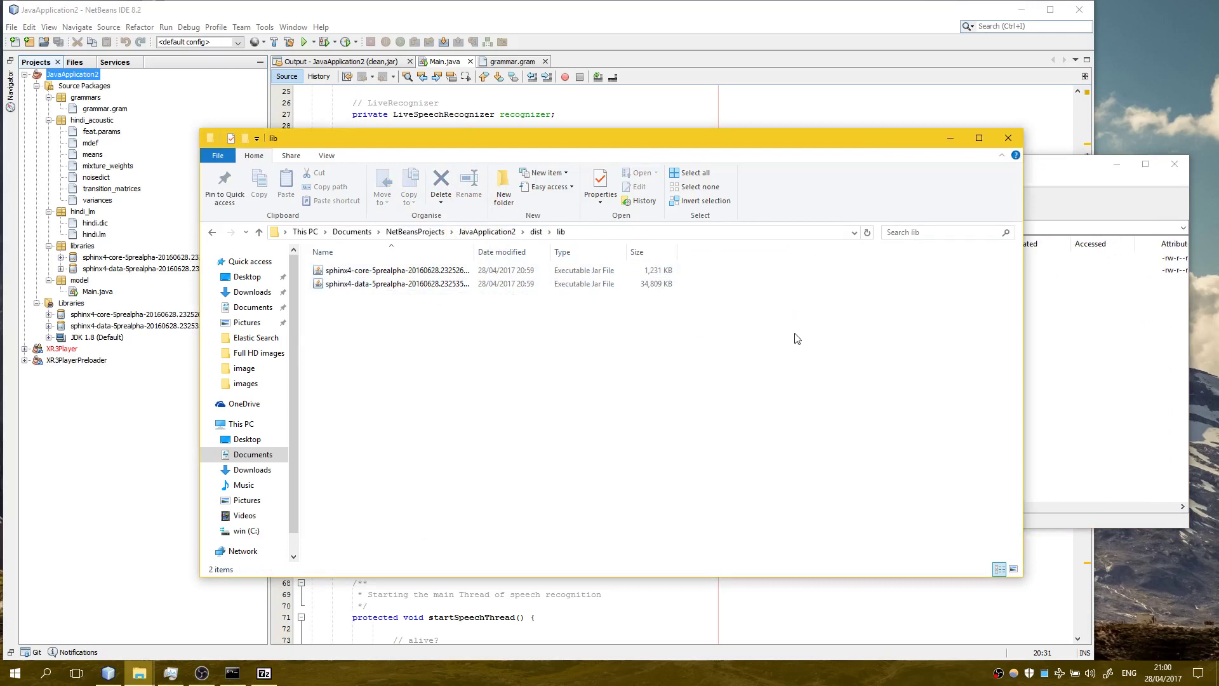
click(259, 233)
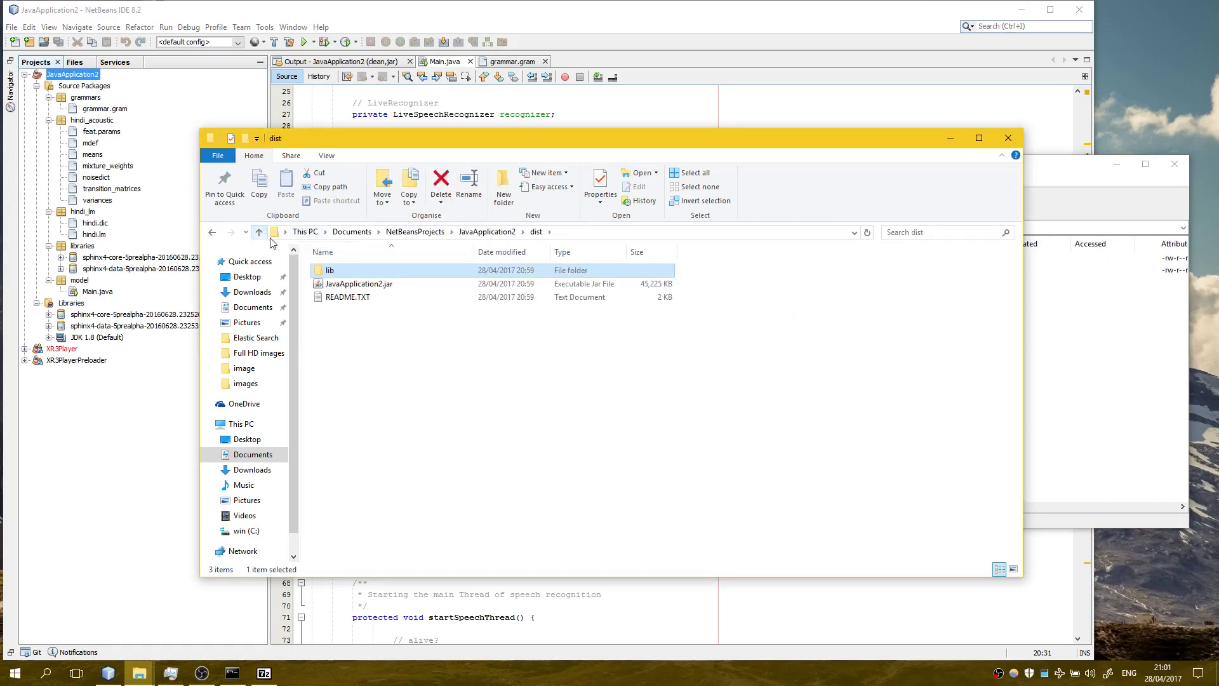
click(328, 270)
click(361, 283)
right_click(361, 283)
click(657, 353)
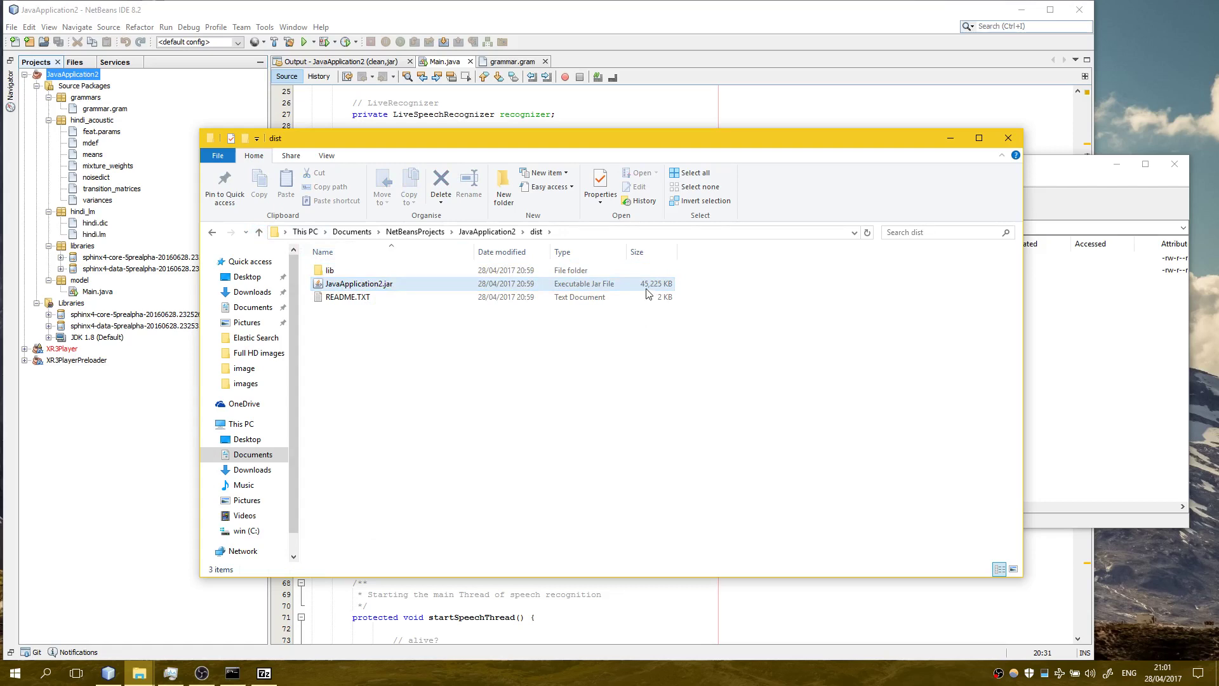
Revisit the lib folder, return to dist and bring up the jar's libraries listing
double_click(583, 271)
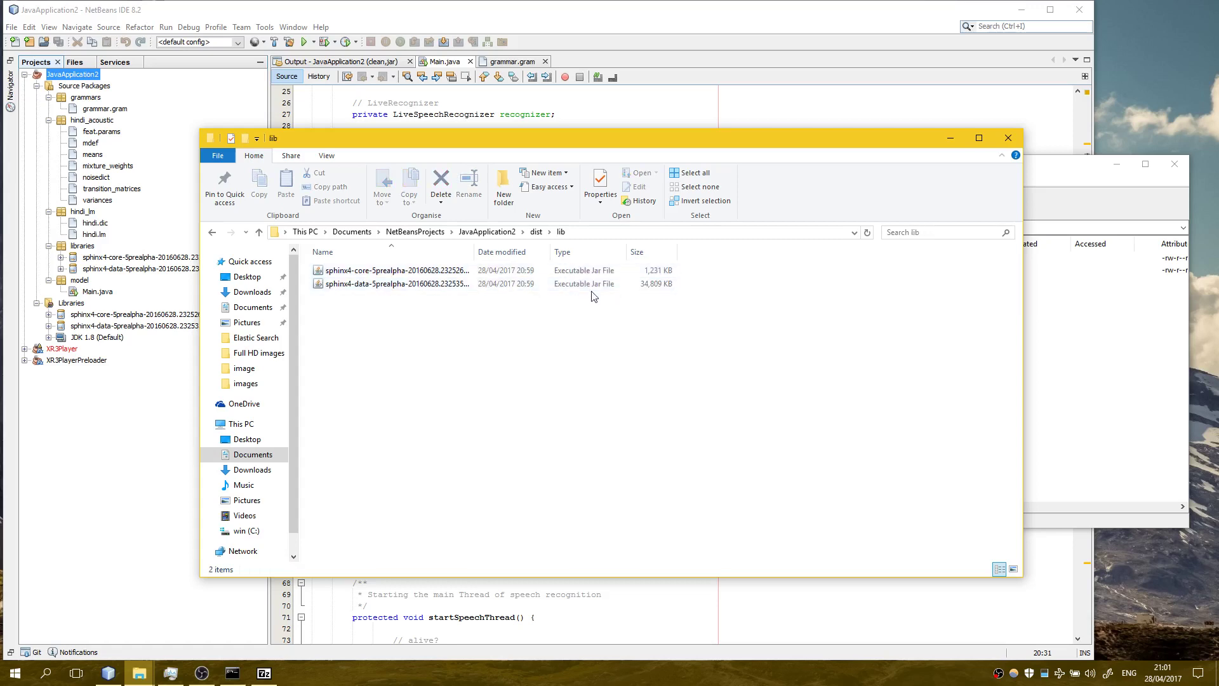
key(BackSpace)
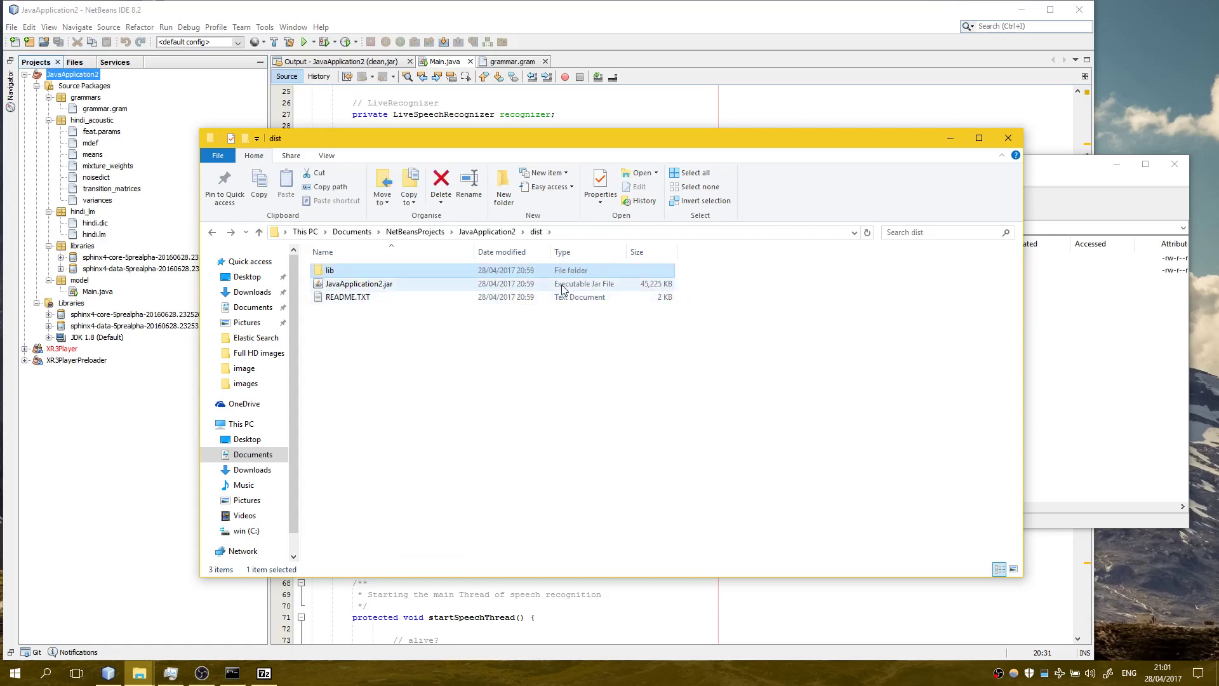
click(558, 282)
double_click(558, 283)
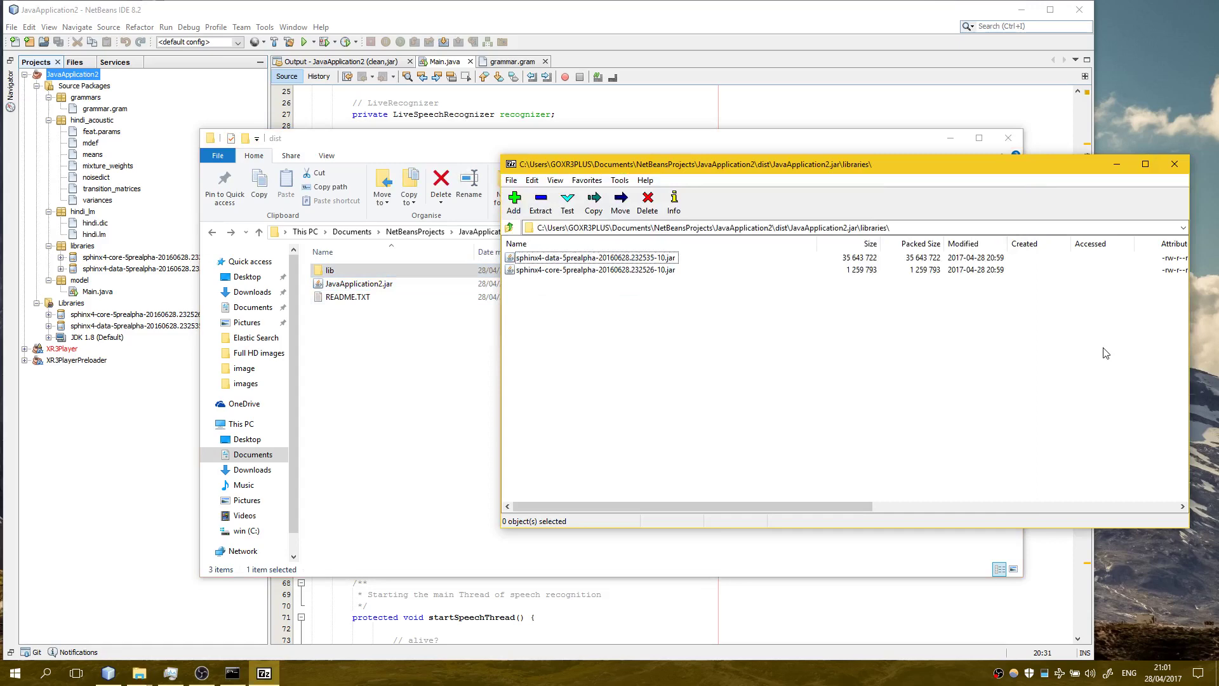
click(448, 314)
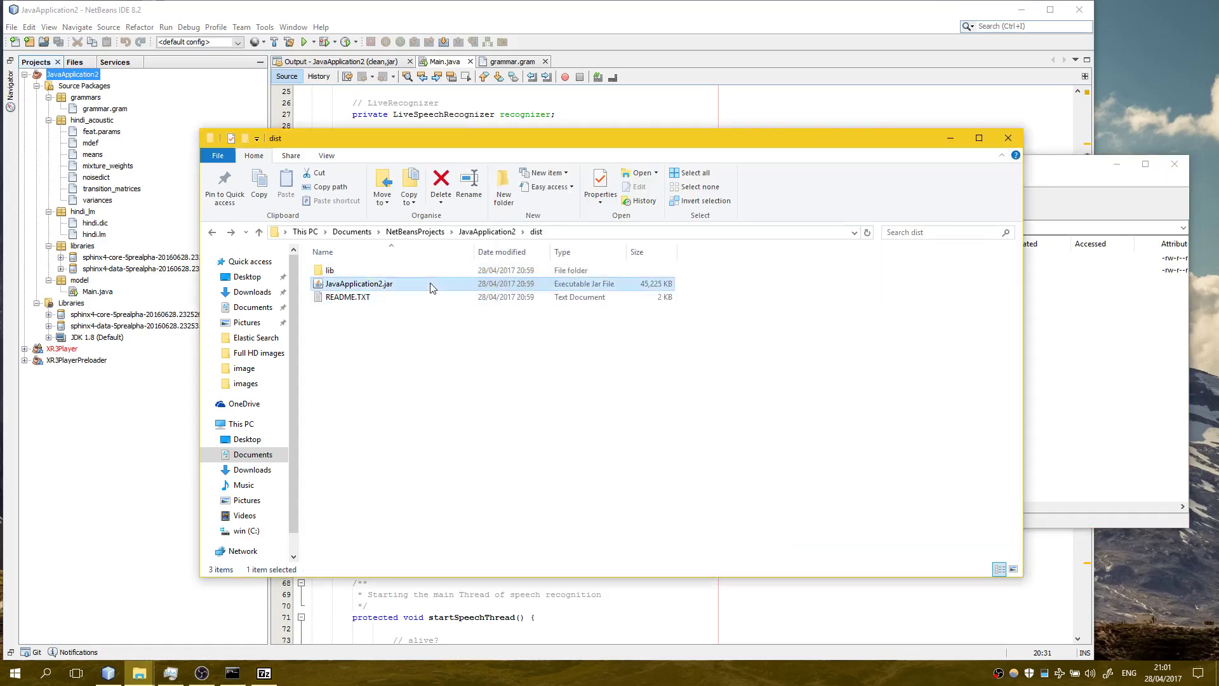
Reopen JavaApplication2.jar in 7-Zip at libraries and close the duplicate archive window
right_click(419, 283)
click(646, 336)
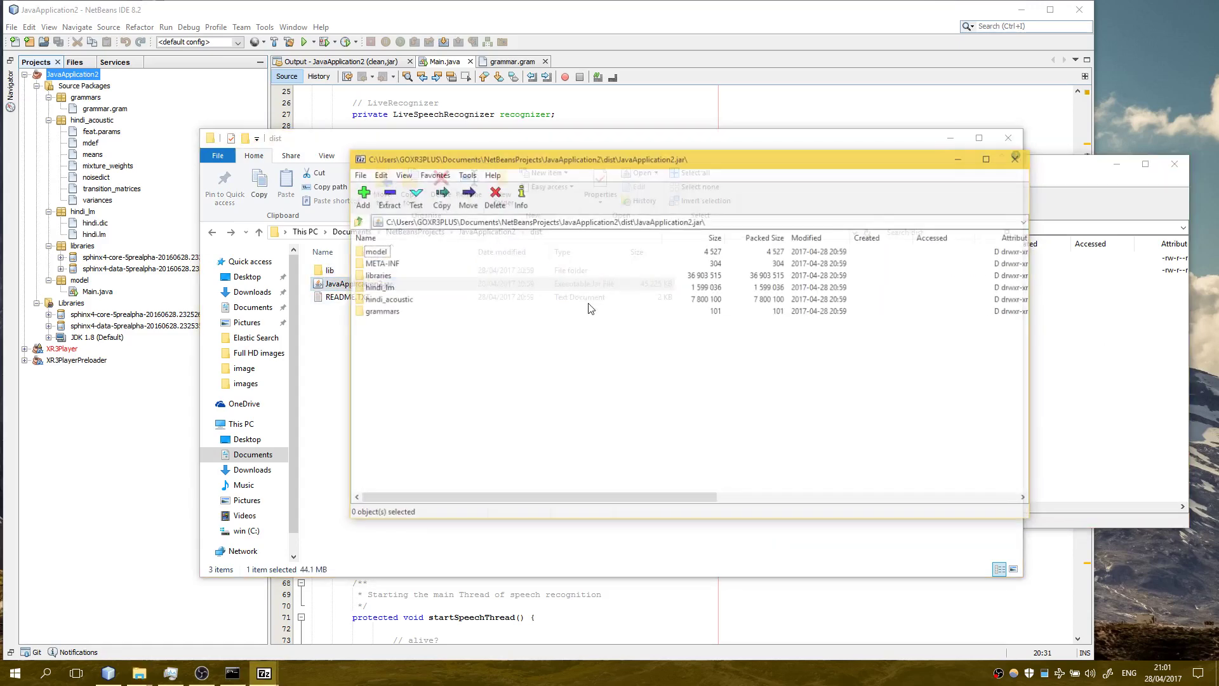
click(375, 275)
double_click(375, 274)
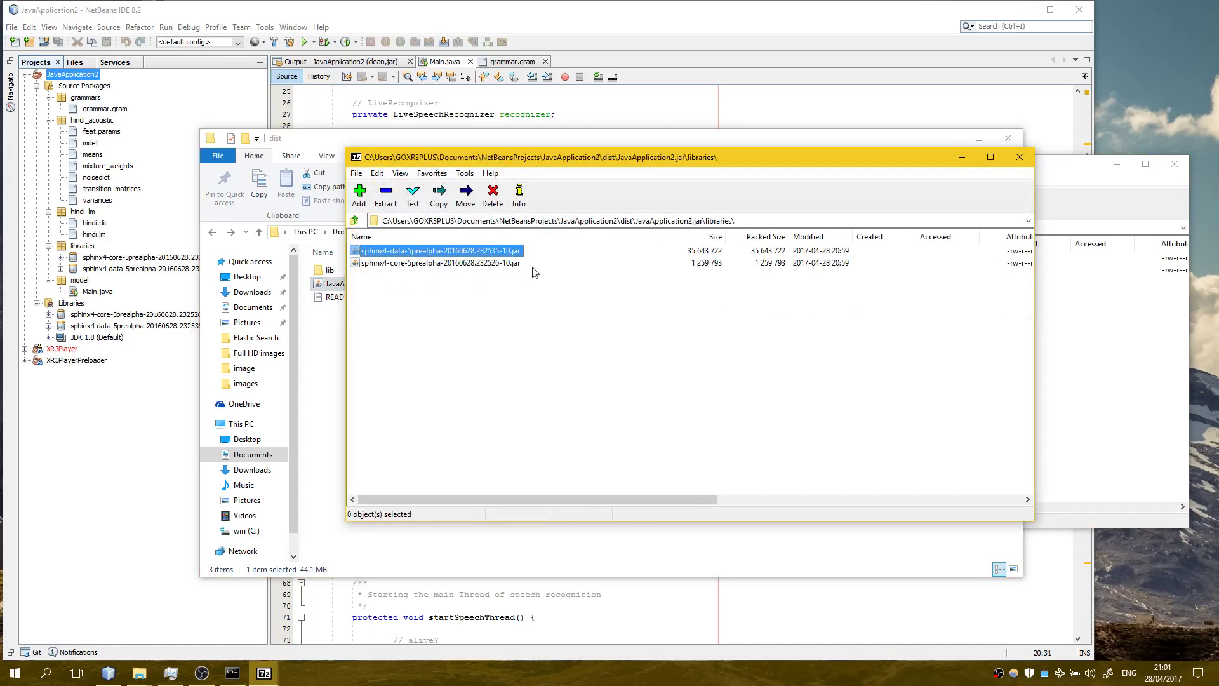
click(1019, 157)
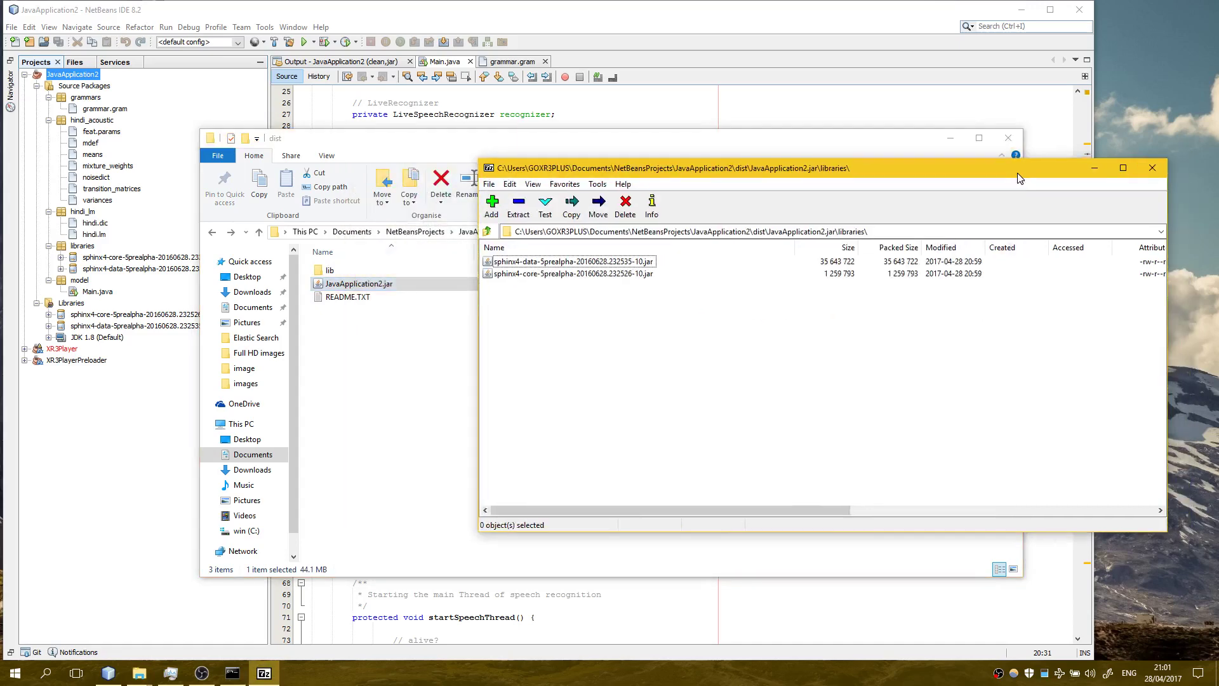
drag(858, 157, 819, 169)
Add a new folder named 434 to the JavaApplication2 project in NetBeans
click(476, 381)
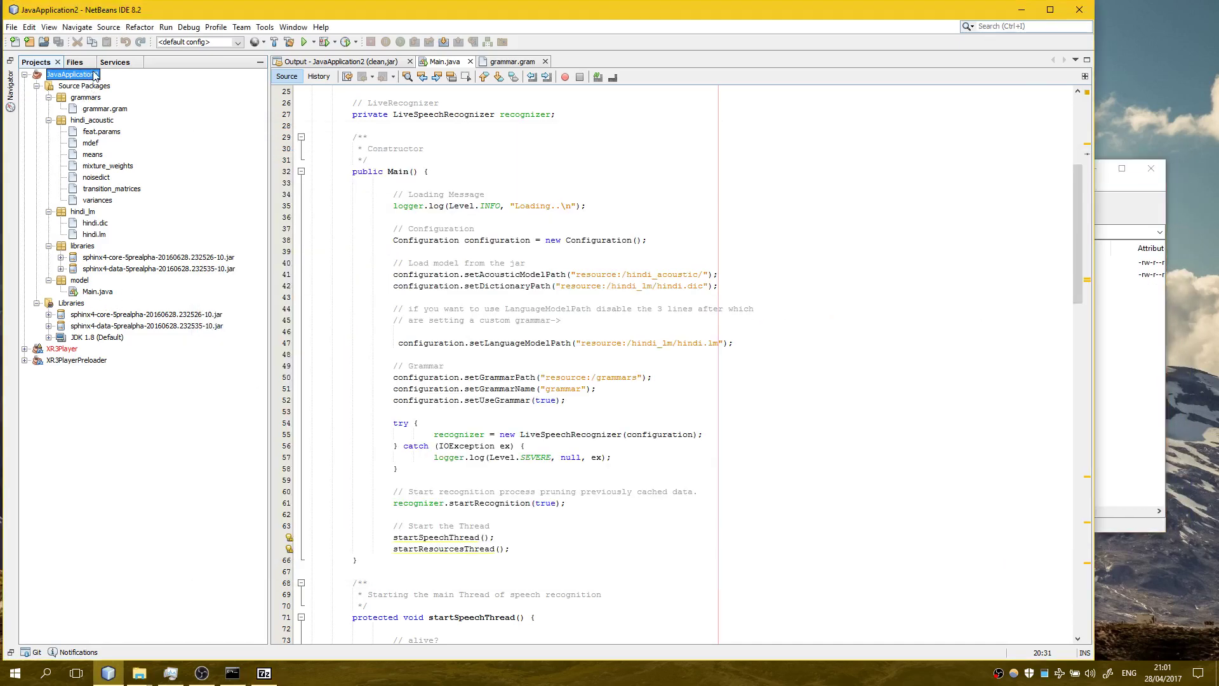
right_click(71, 75)
click(122, 79)
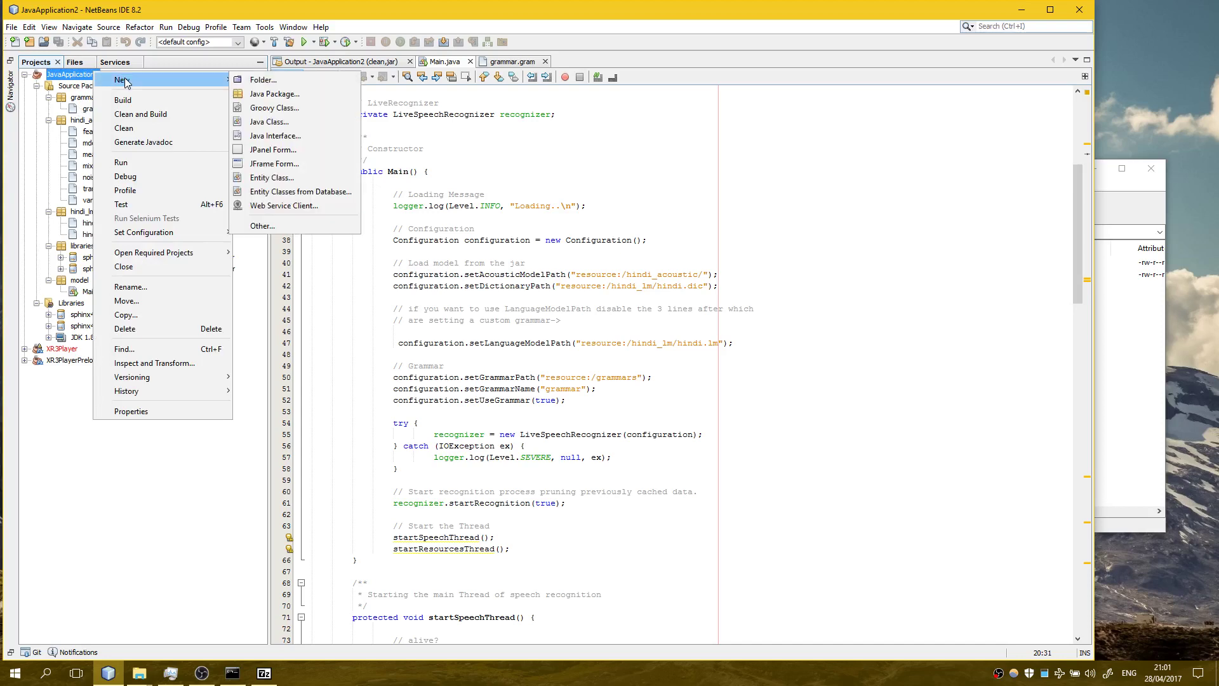
click(294, 83)
text(434)
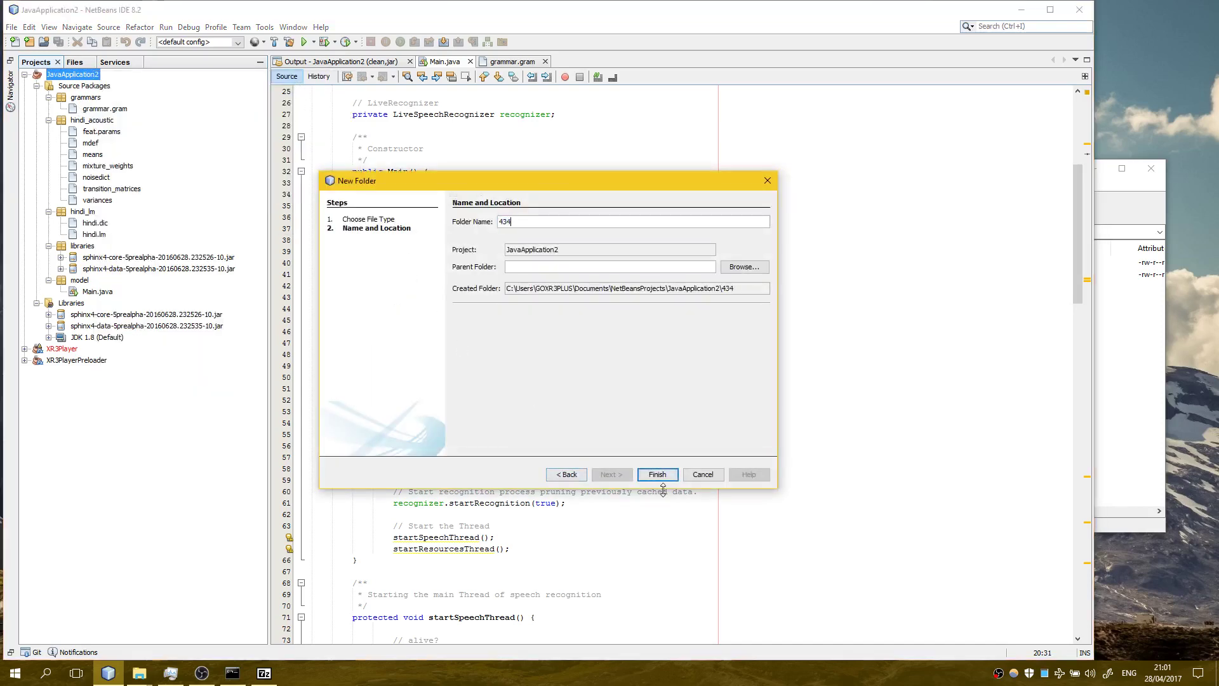
click(656, 474)
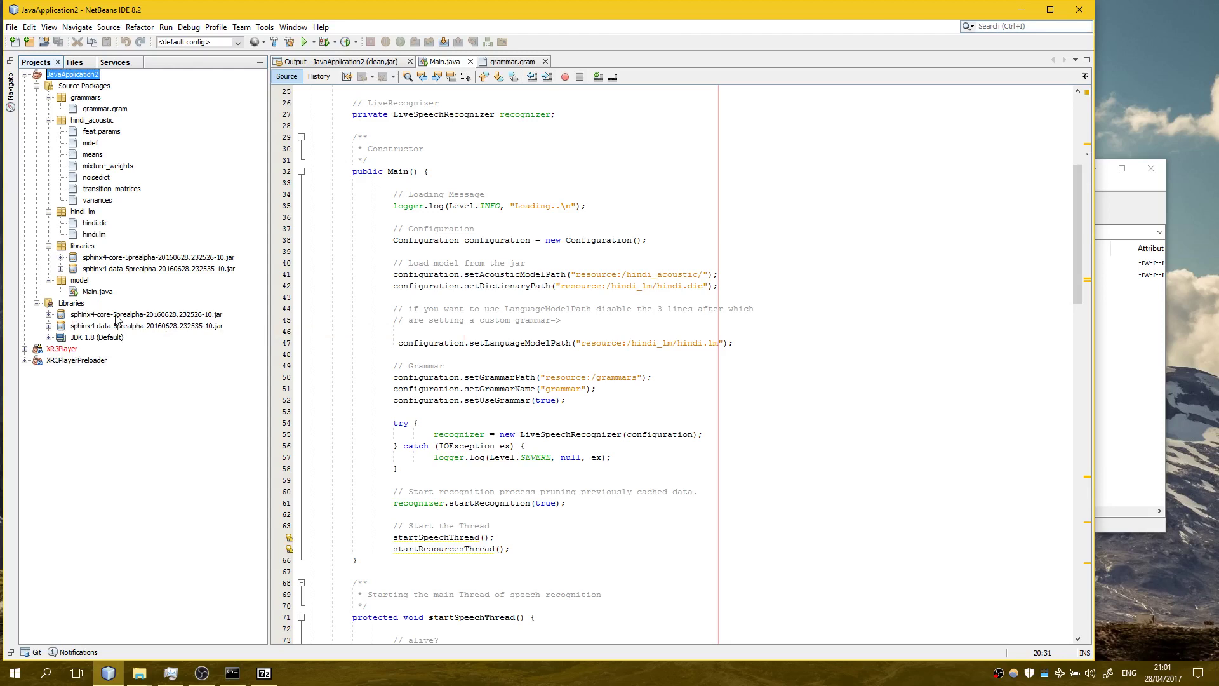
In File Explorer, view the two sphinx4 jars in lib, then return to dist
click(1107, 314)
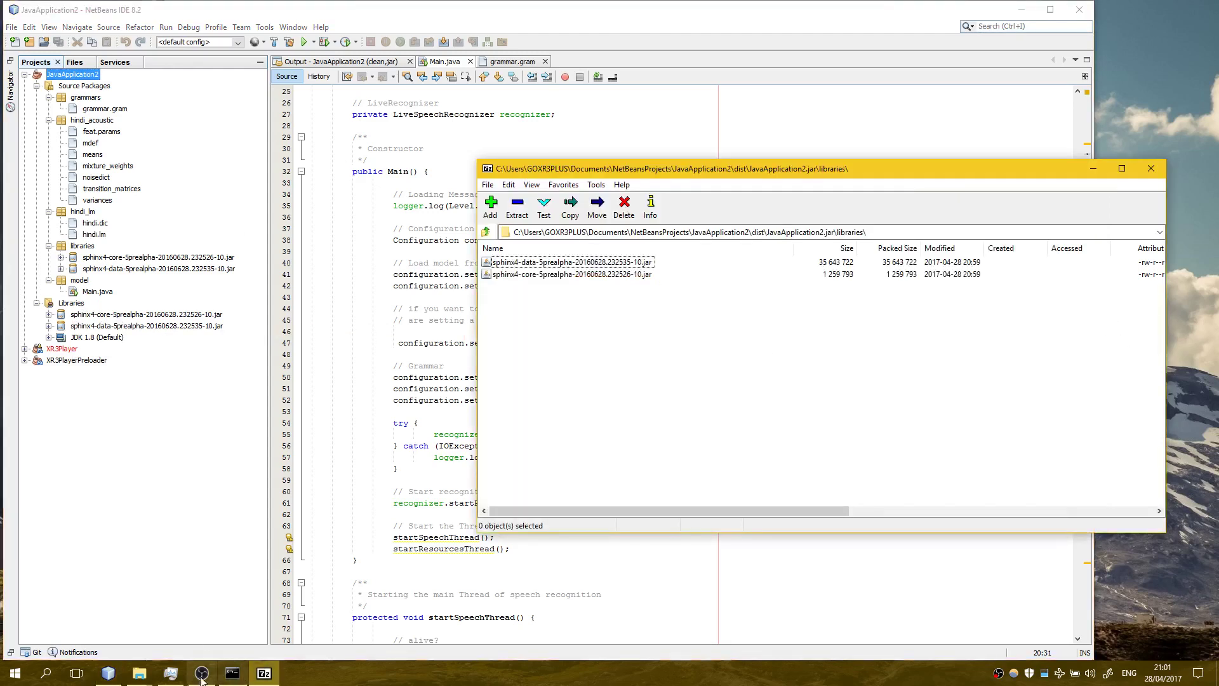
click(139, 673)
click(98, 610)
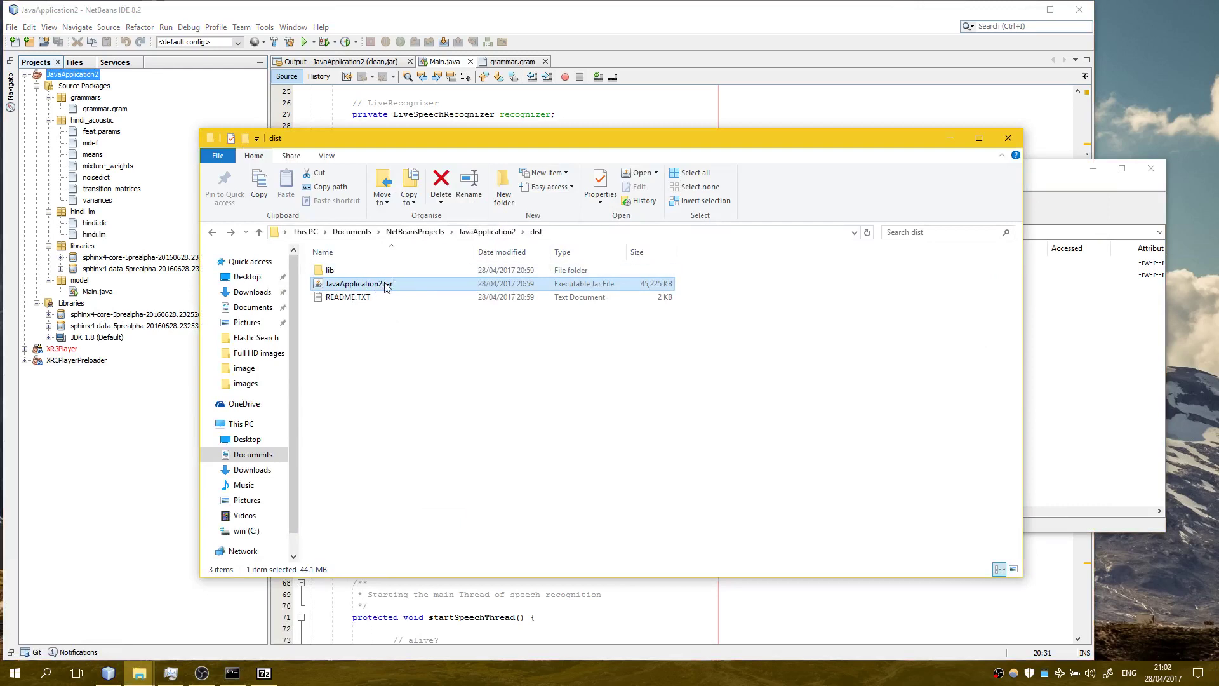
double_click(346, 270)
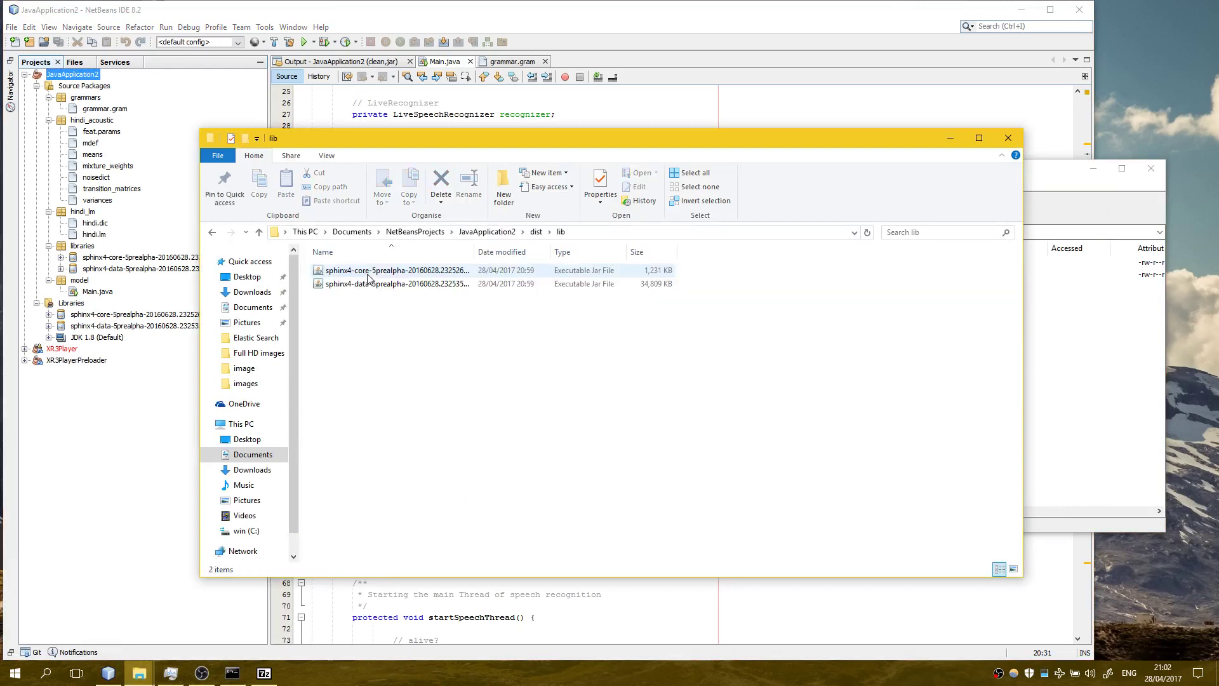
key(BackSpace)
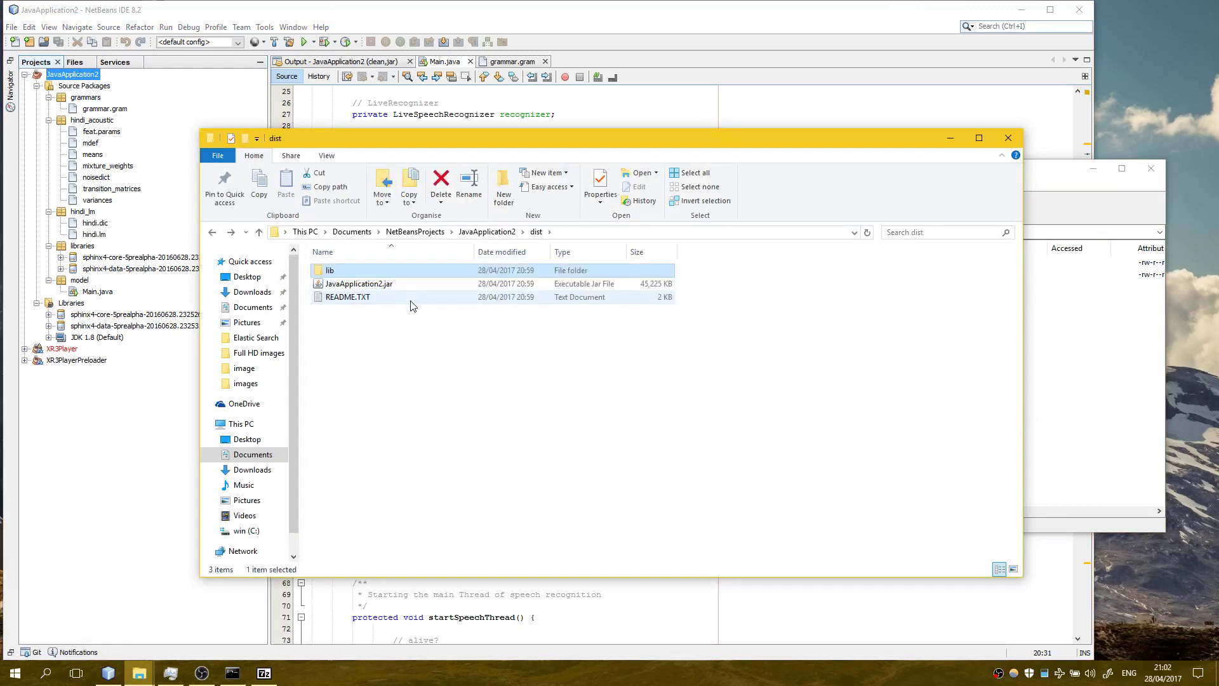